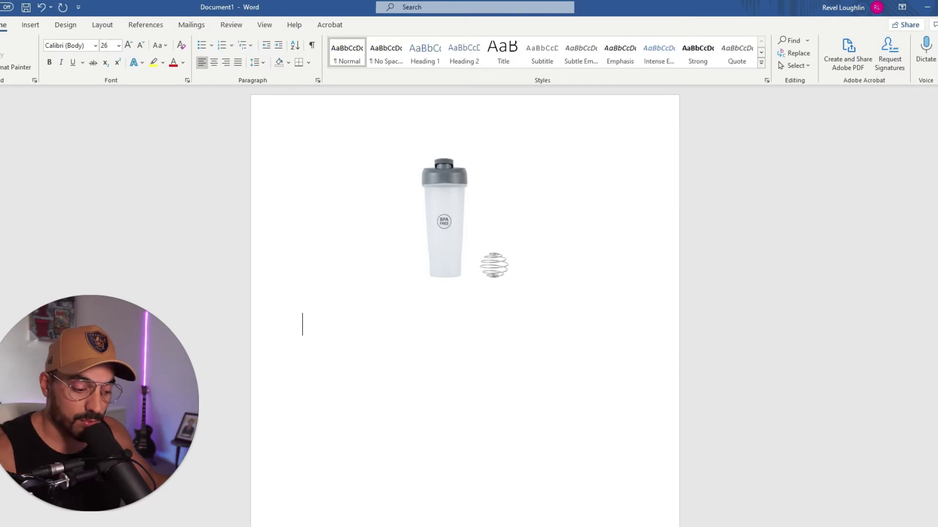
Paste the first avatar lines, then add Gym enthusiasts, Runners and Mature age people as bullets
text(Busy business professionals)
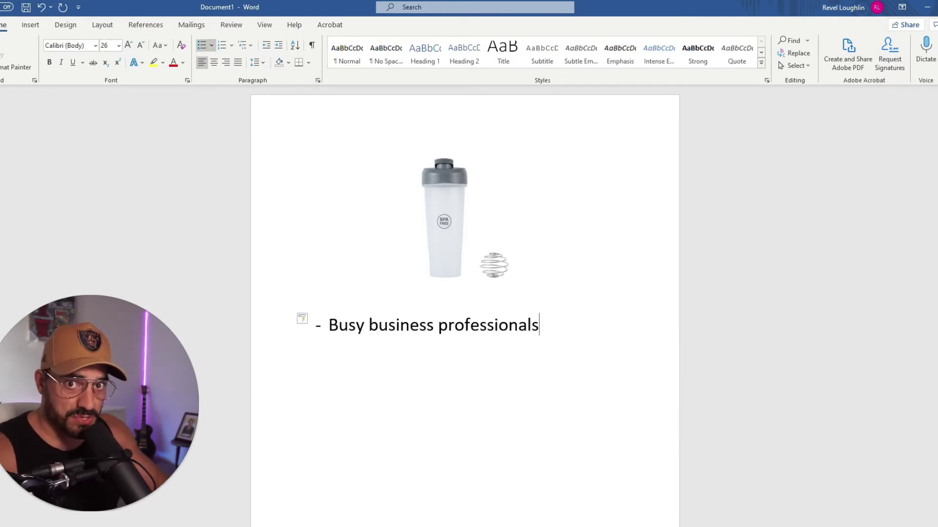
key(Return)
text(Gym enthusiasts)
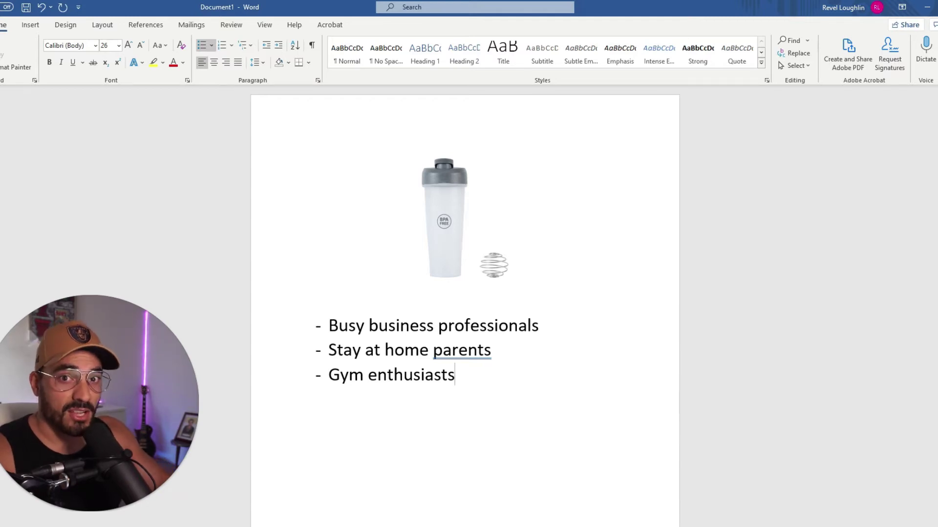
key(Return)
text(Runners)
key(Return)
text(Mature age people)
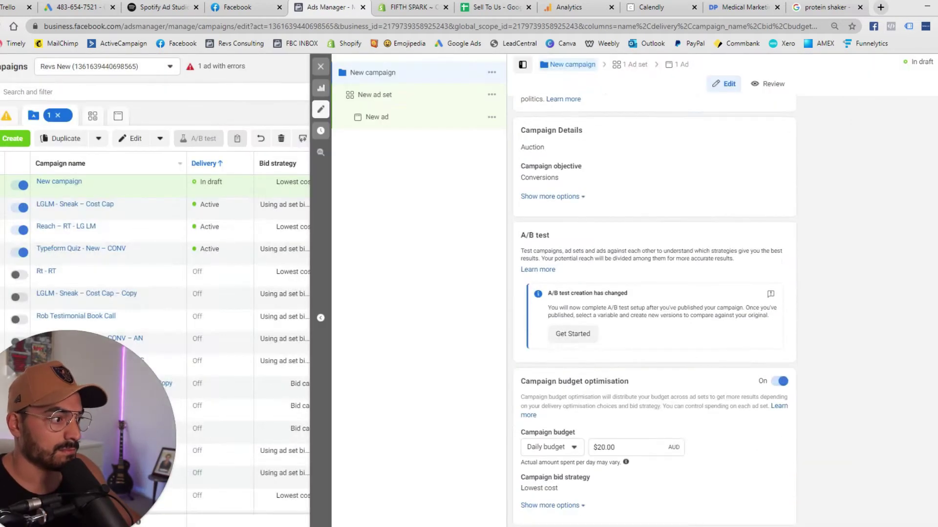
Name the ad set Busy Business Professionals, set the pixel's Purchase event and enable dynamic creative
text(Busy Business Professionals)
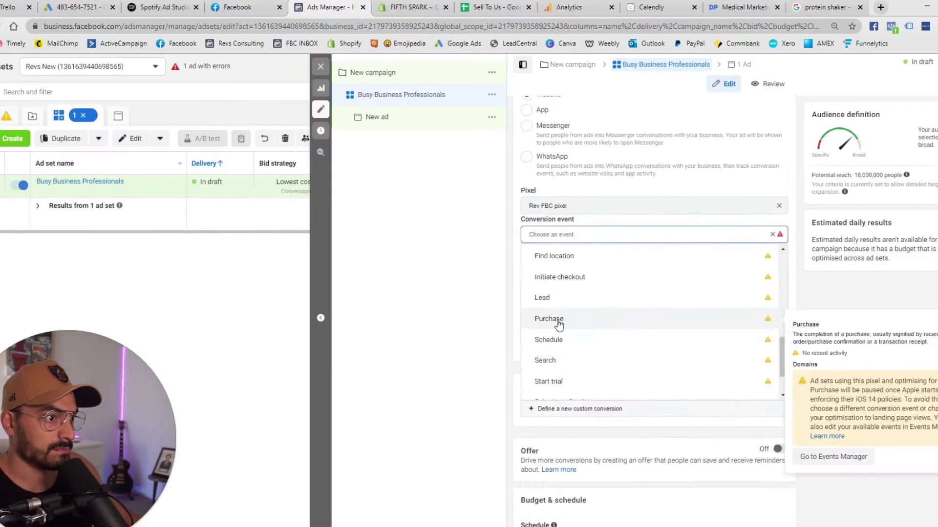
click(557, 325)
scroll(683, 302, down, 2)
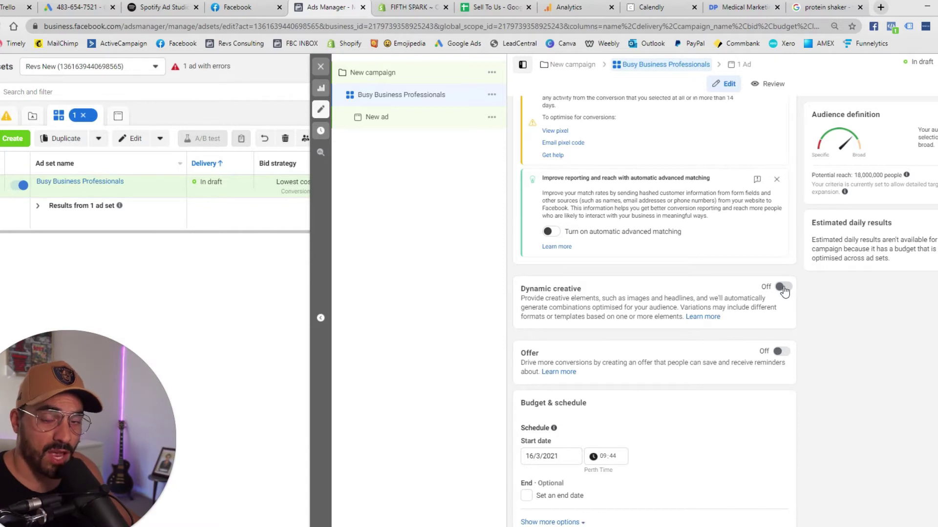
click(783, 289)
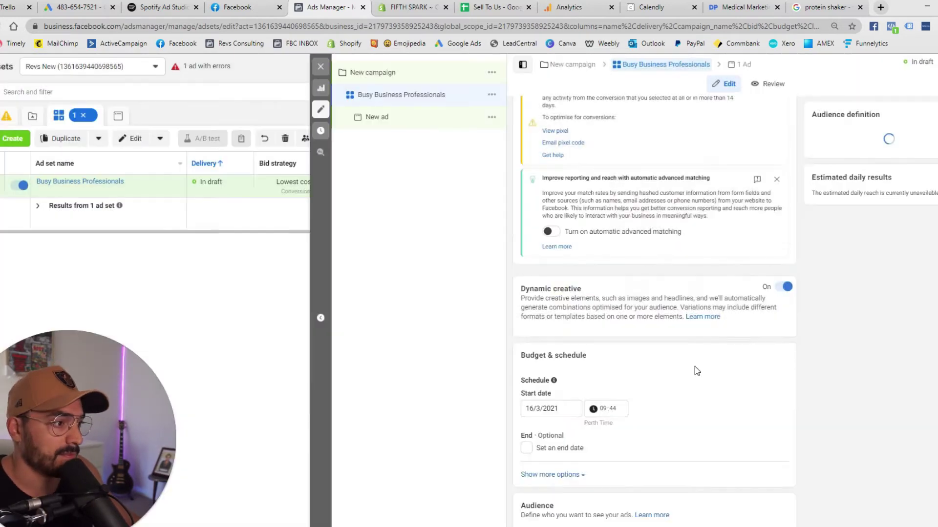
scroll(697, 371, down, 8)
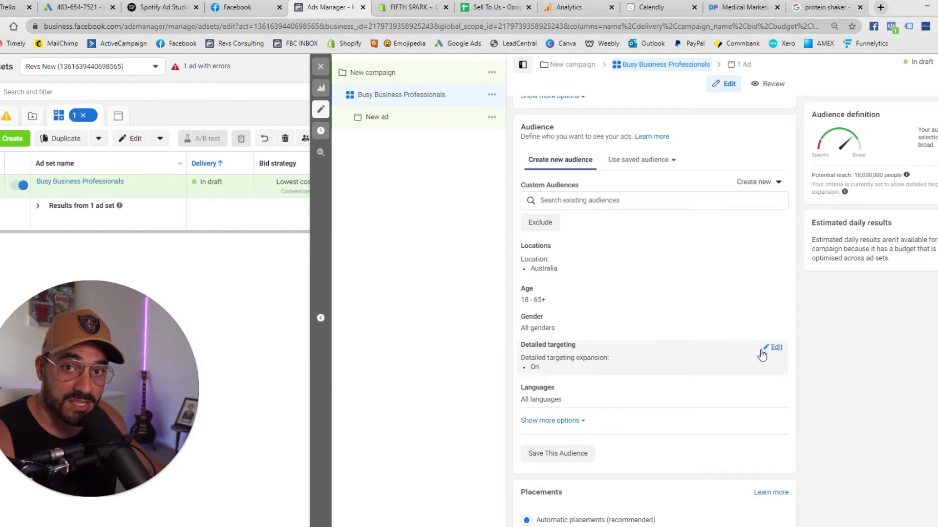
Add the Business interest and narrow the audience so people must also match Marketing
click(774, 348)
text(business)
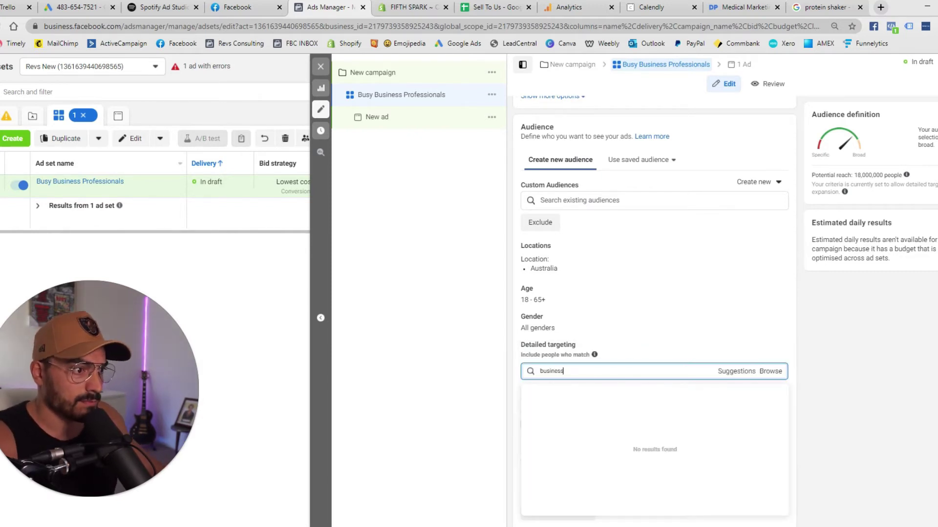
click(565, 412)
click(597, 326)
text(marketing)
key(Return)
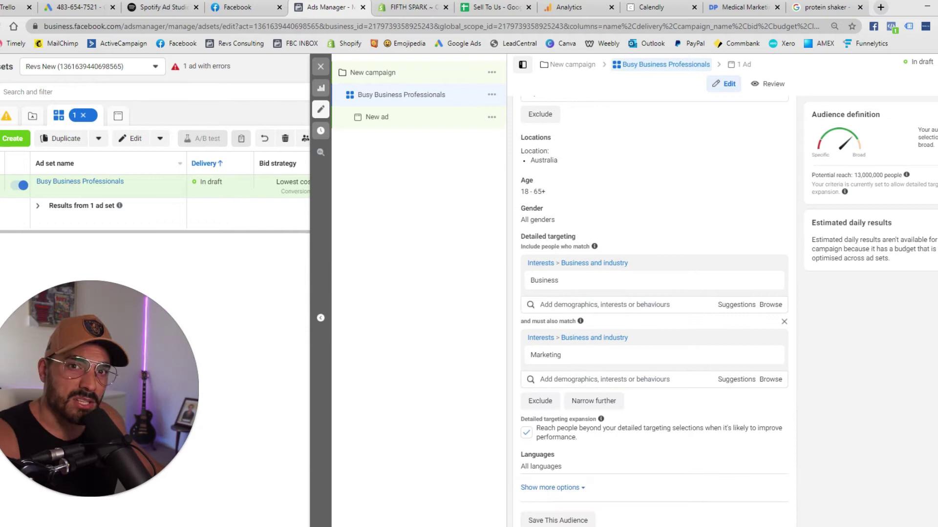
Turn off detailed targeting expansion for the ad set
scroll(726, 214, up, 15)
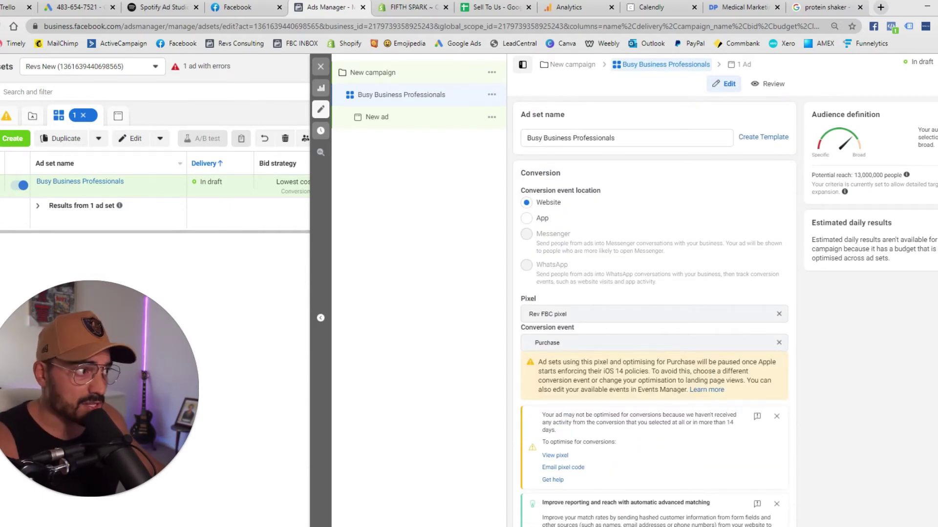
scroll(573, 278, down, 10)
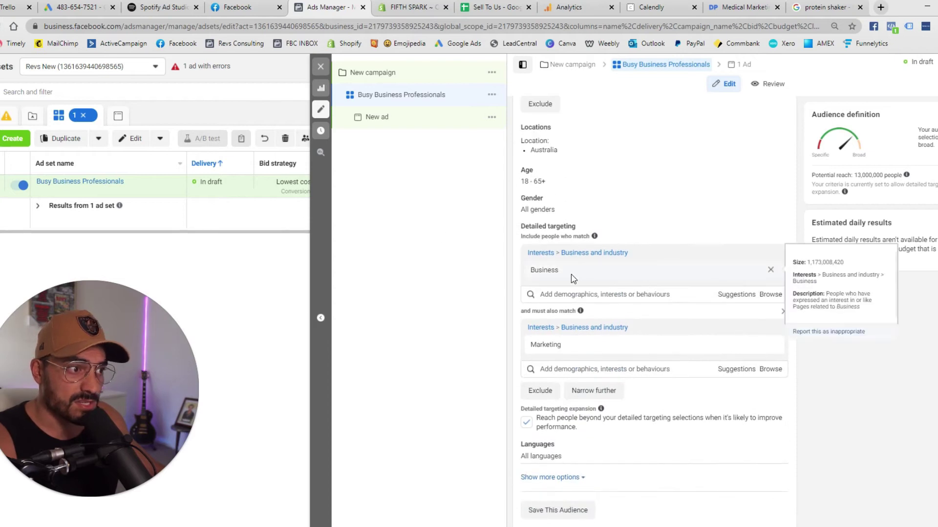
mouse_move(579, 345)
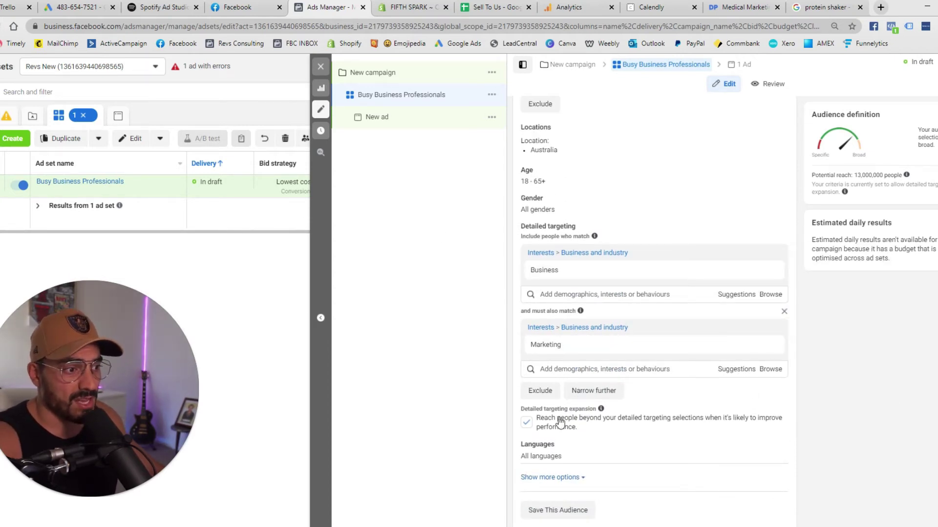
click(527, 427)
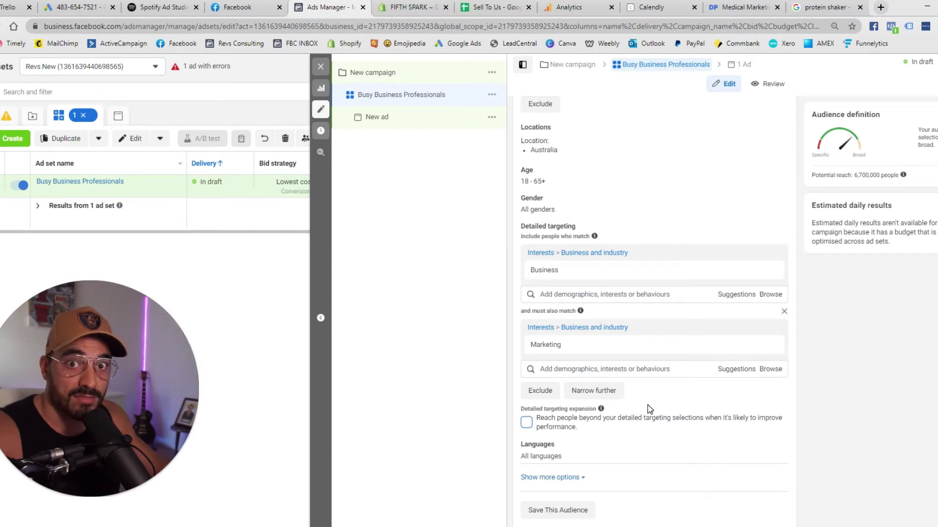
scroll(682, 314, down, 5)
click(377, 116)
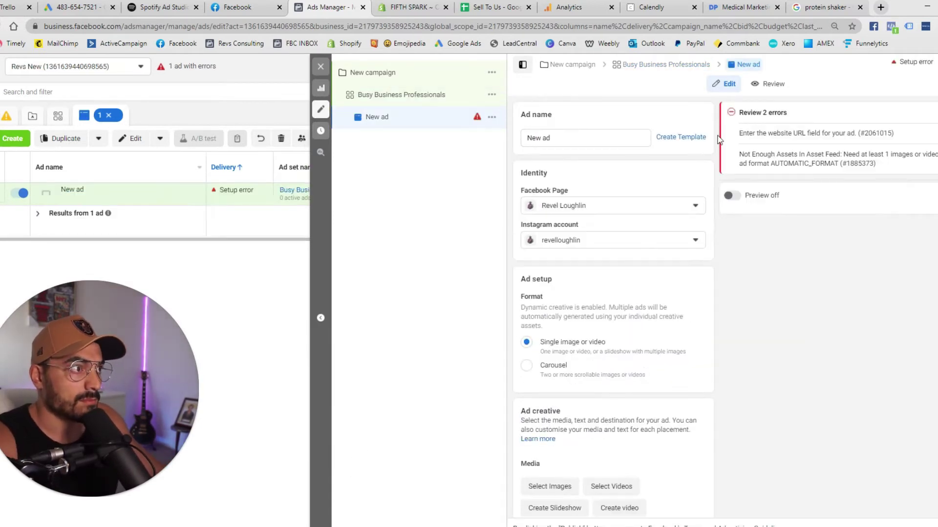
scroll(635, 405, down, 7)
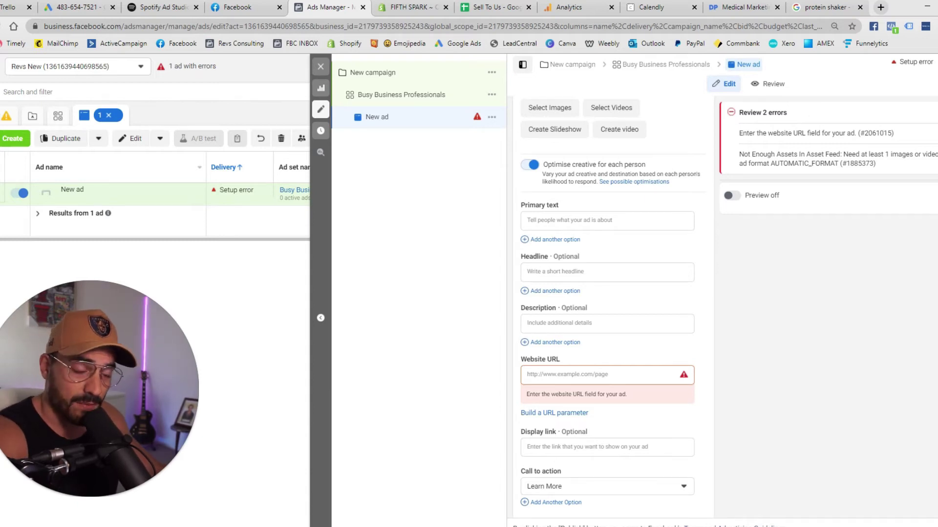
text(www.revelloughlin.com)
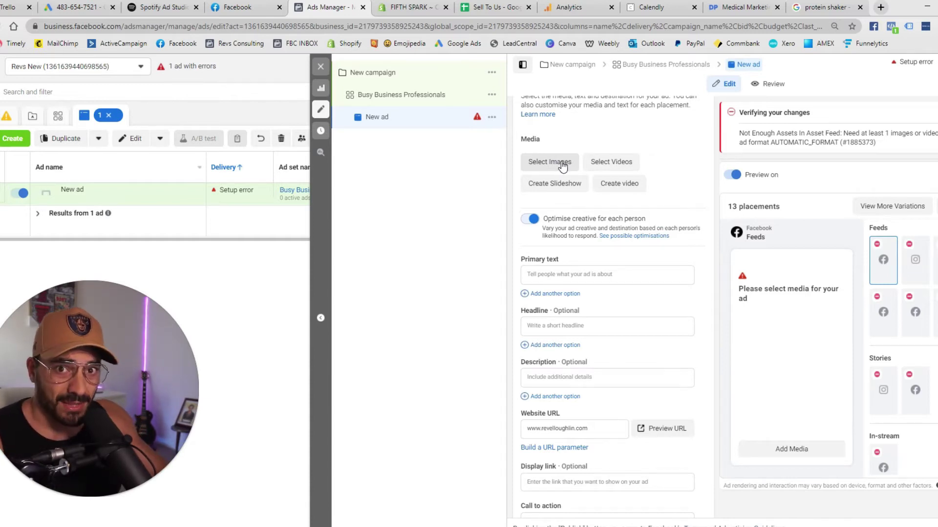
Pick three images from the Account images library and add them to the ad
click(563, 164)
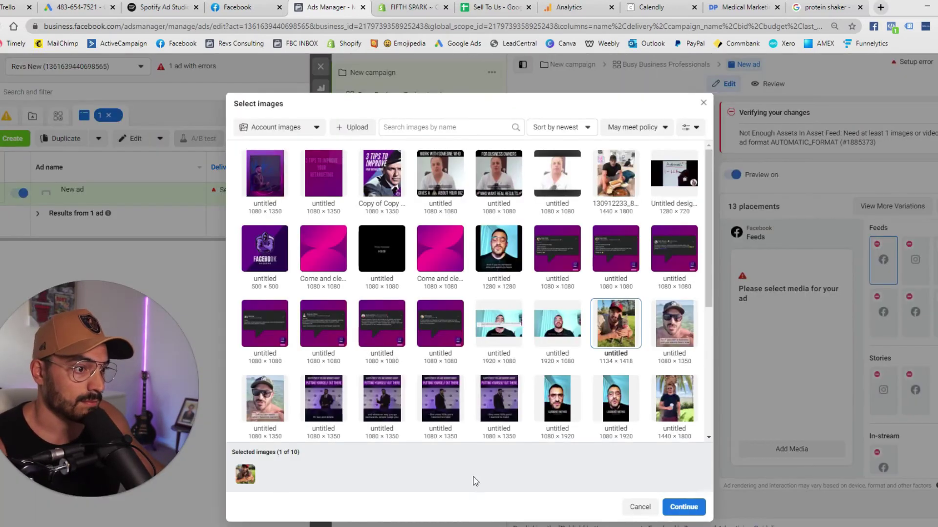
click(683, 506)
click(663, 352)
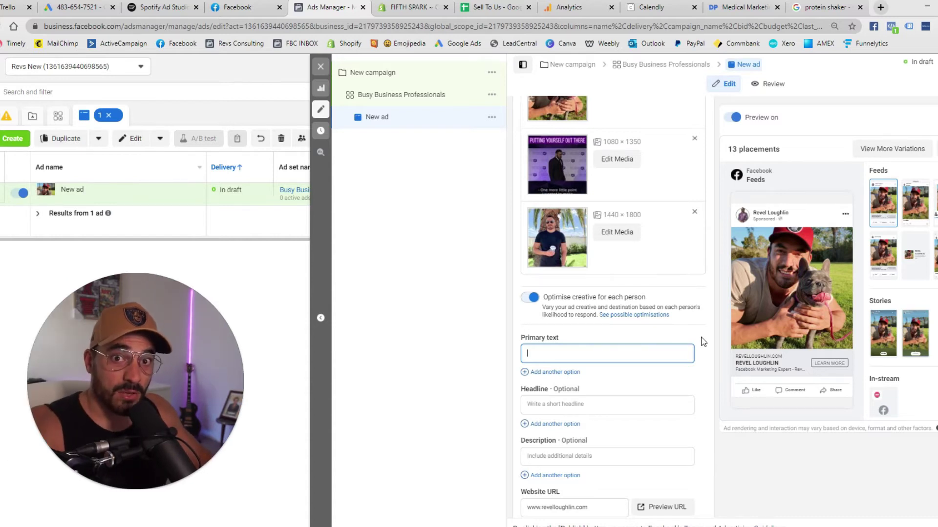
Fill the primary text with the opening line, on-the-go and busy career paragraphs
text(This is the protein shaker for busy business professionals)
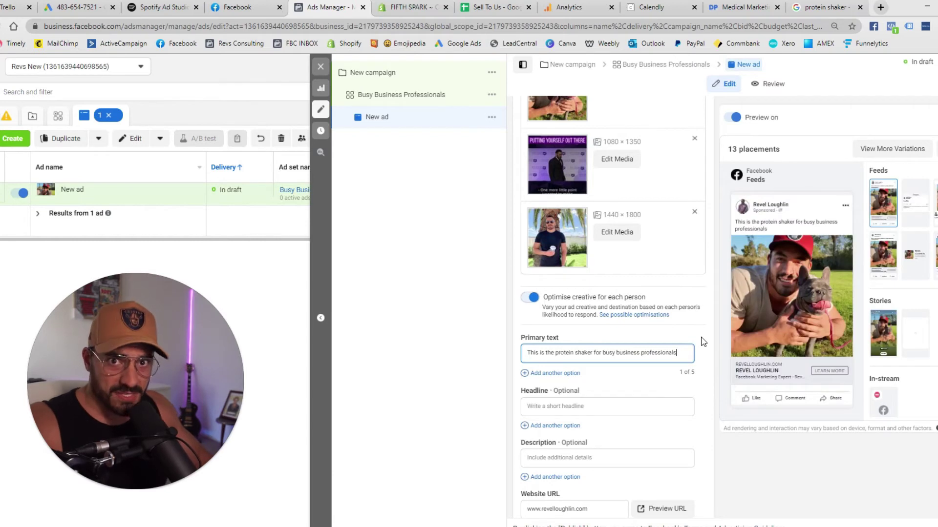
text(We know you're always on the go and less time than most to get your protein hit!)
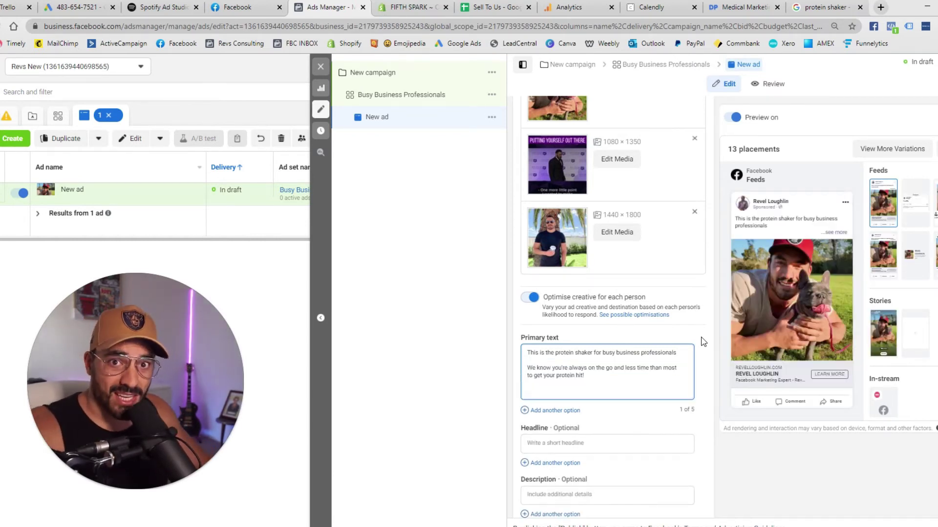
text(If you're trying to balance a busy career and a healthy lifestyle, this is the shaker for you!)
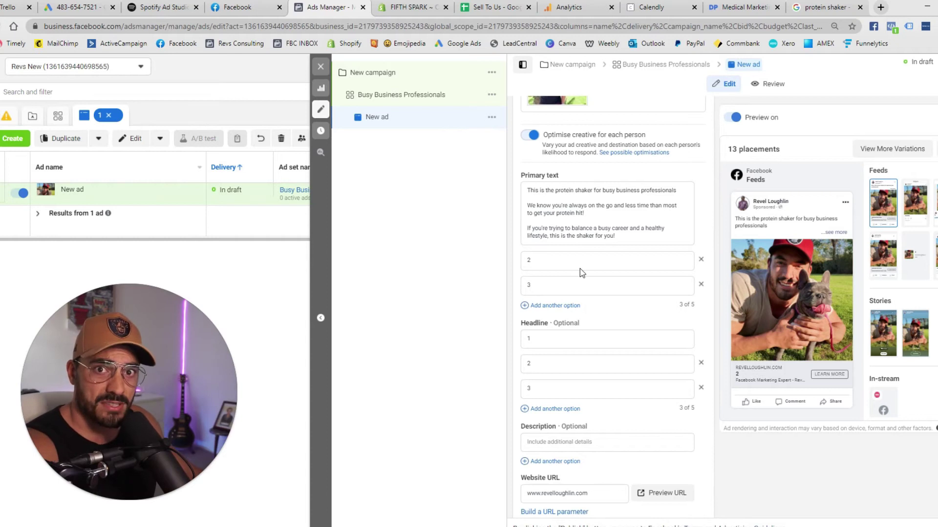
mouse_move(554, 396)
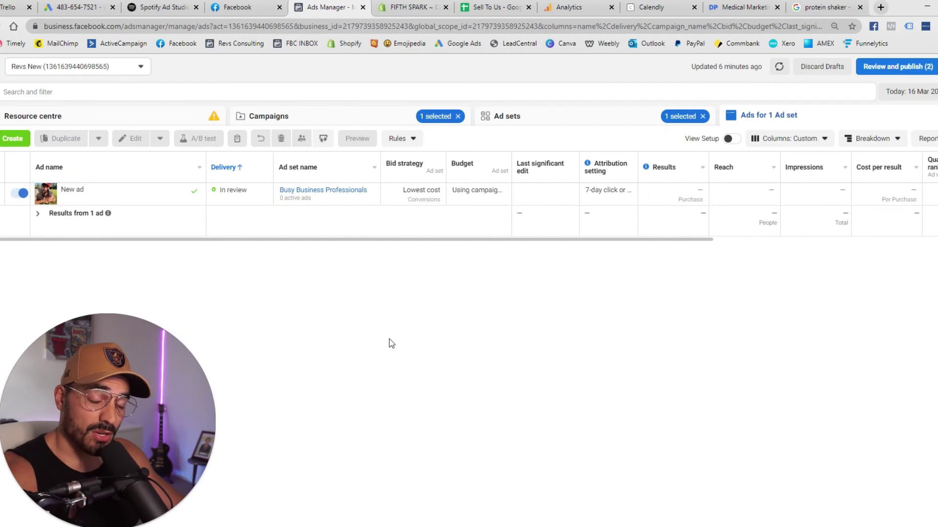
Duplicate the Busy Business Professionals ad set from the Ad sets list
click(563, 123)
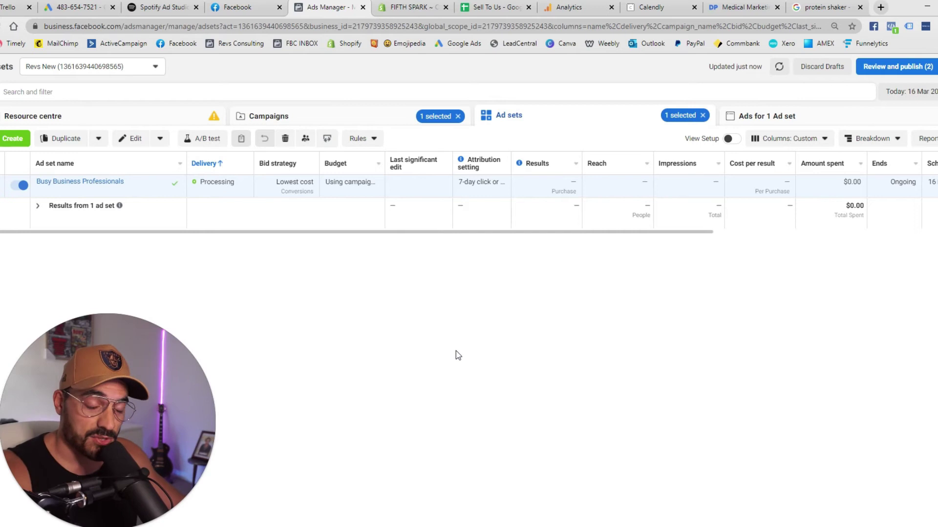
key(ctrl+d)
Confirm the duplicate ad set and rename it Mature Age People
key(Return)
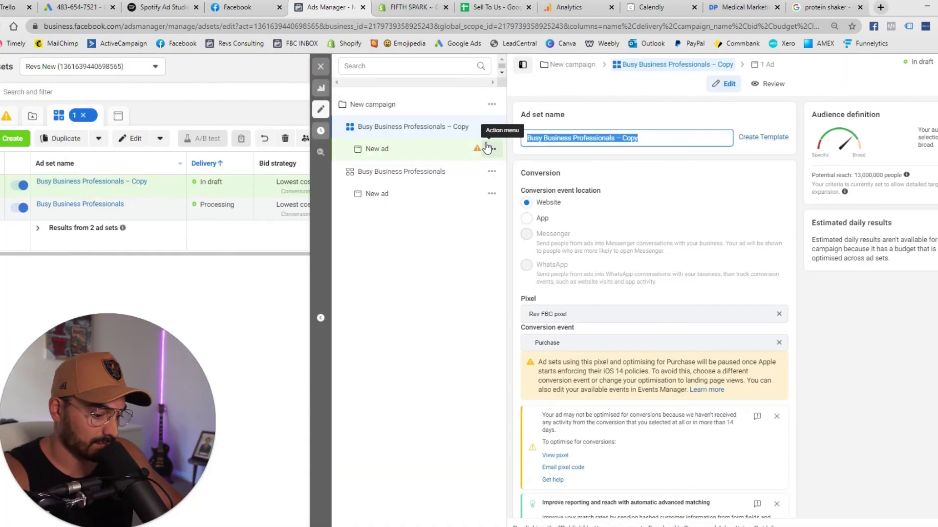
text(Mature Age People)
scroll(634, 325, down, 10)
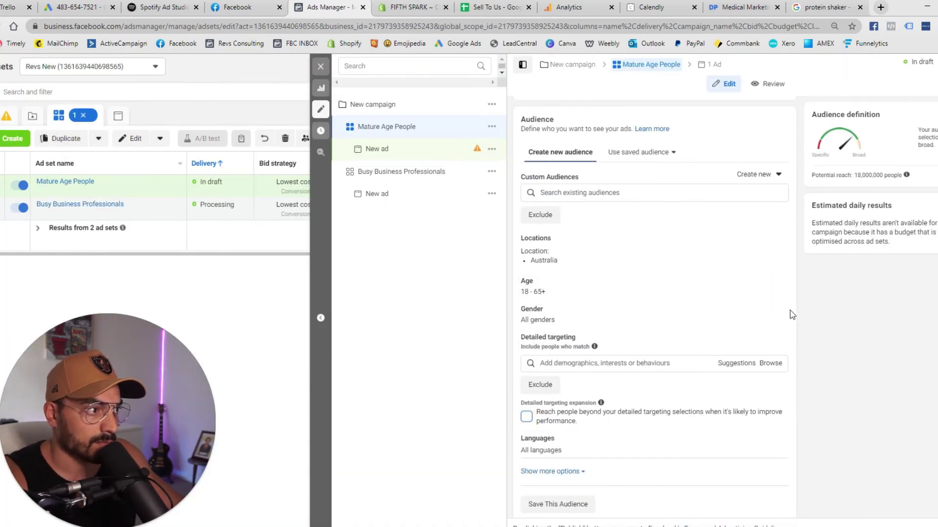
scroll(792, 314, up, 10)
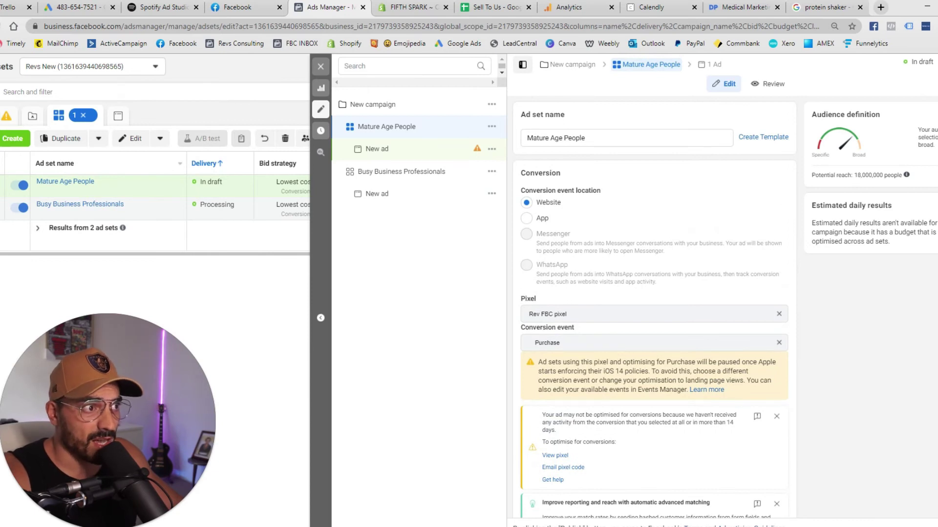
scroll(539, 288, down, 10)
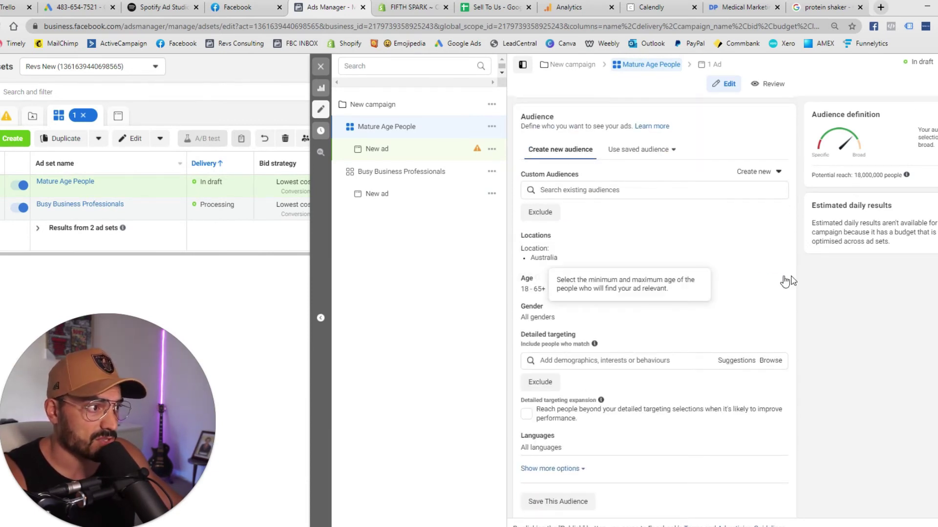
Set the minimum age to 50 for a 50–65+ audience and open its New ad
click(774, 279)
click(549, 296)
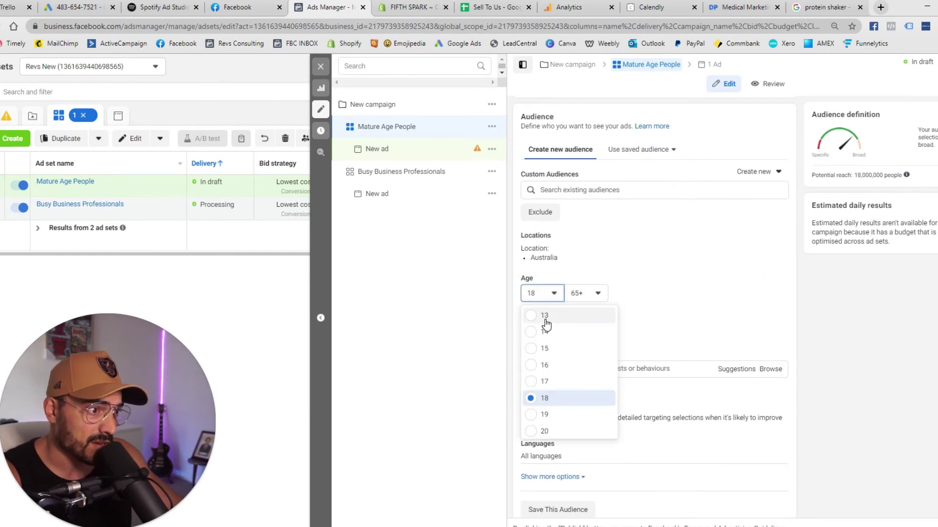
scroll(571, 378, down, 6)
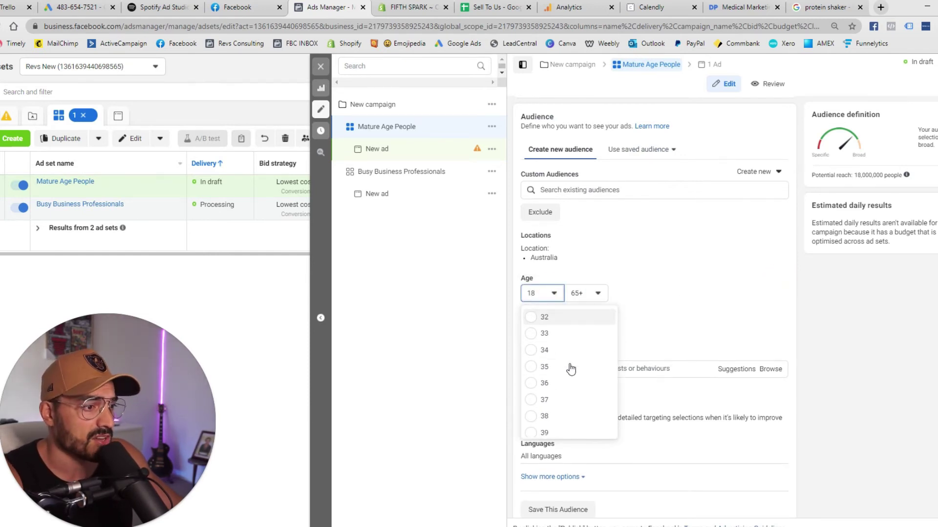
click(557, 377)
scroll(757, 377, down, 1)
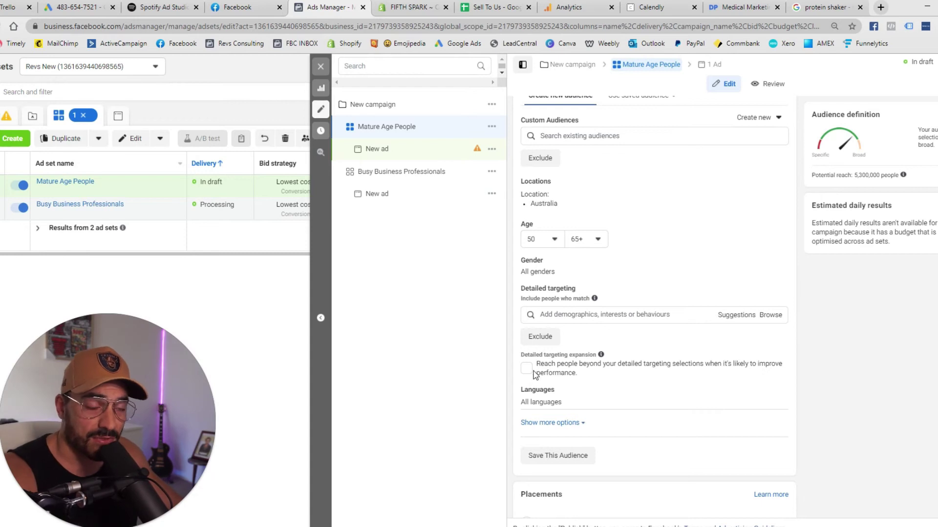
click(377, 149)
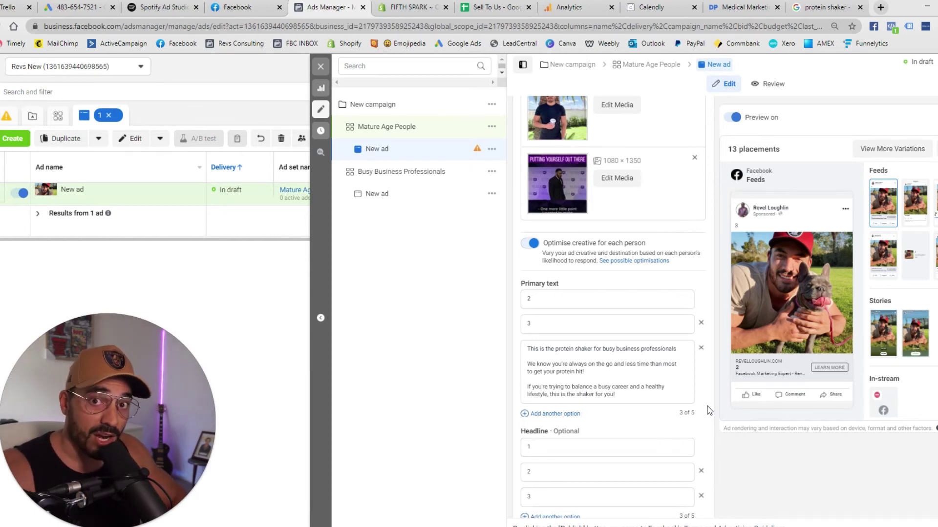
Rewrite the primary text with the healthy-lifestyle grandkids and daily protein paragraphs for mature buyers
scroll(714, 403, down, 1)
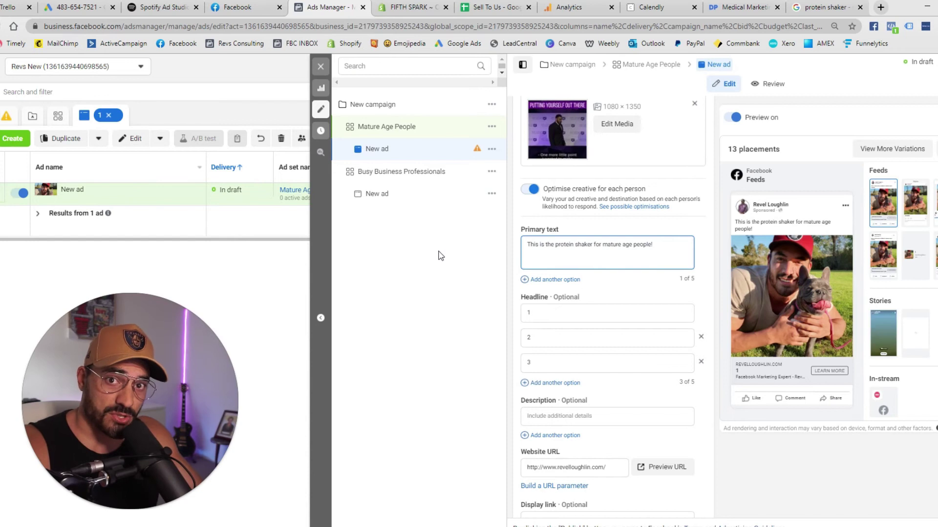
key(Return)
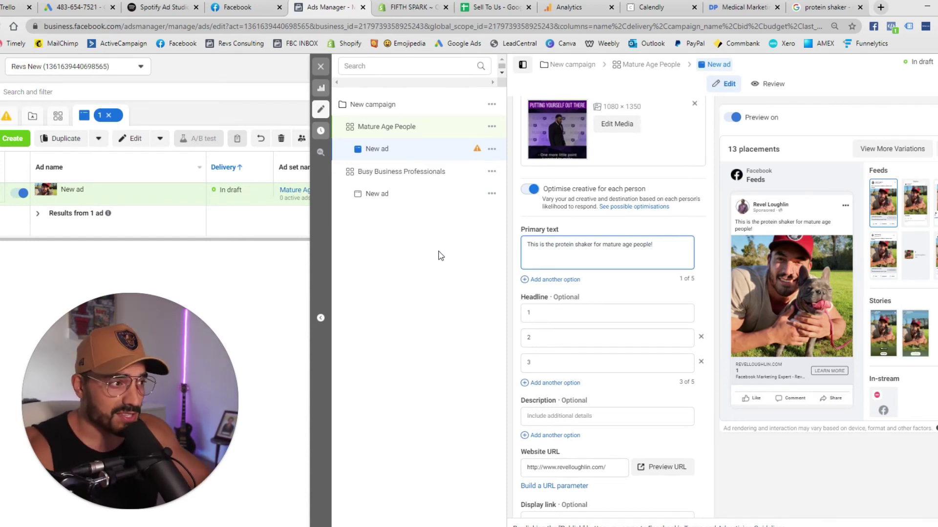
text(If you're simply trying to live a healthy lifestyle whilst keeping up with the grandkids - we have the product for you!)
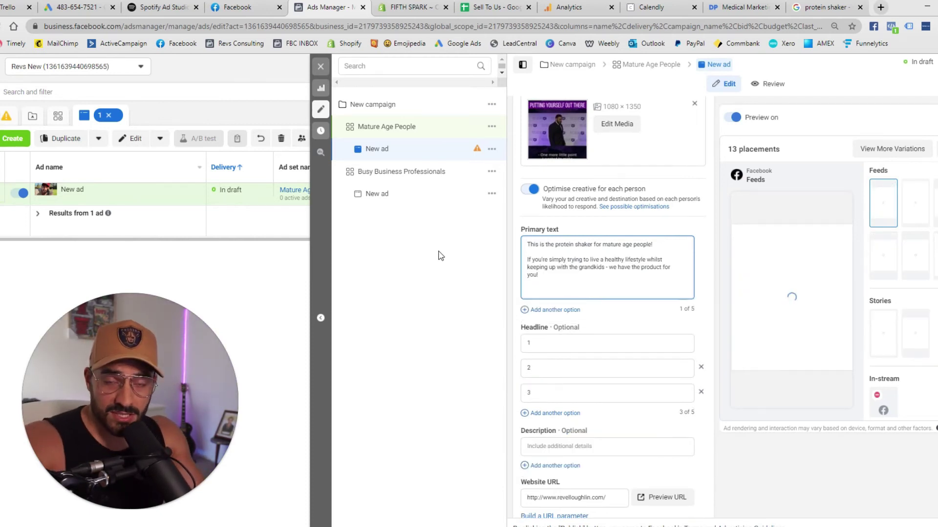
text(Our protein shaker gives you a healthy intake of protein for the day, whilst not filling you up!)
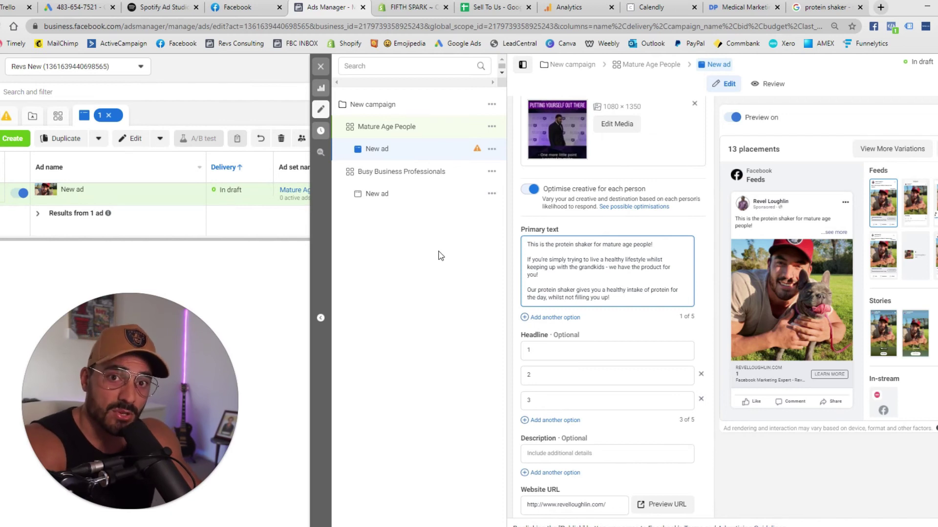
click(684, 326)
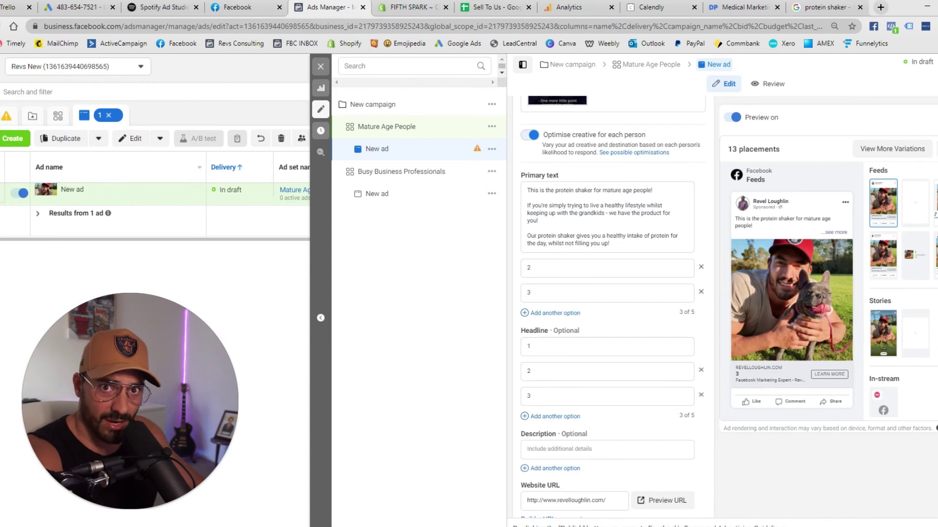
scroll(586, 308, down, 2)
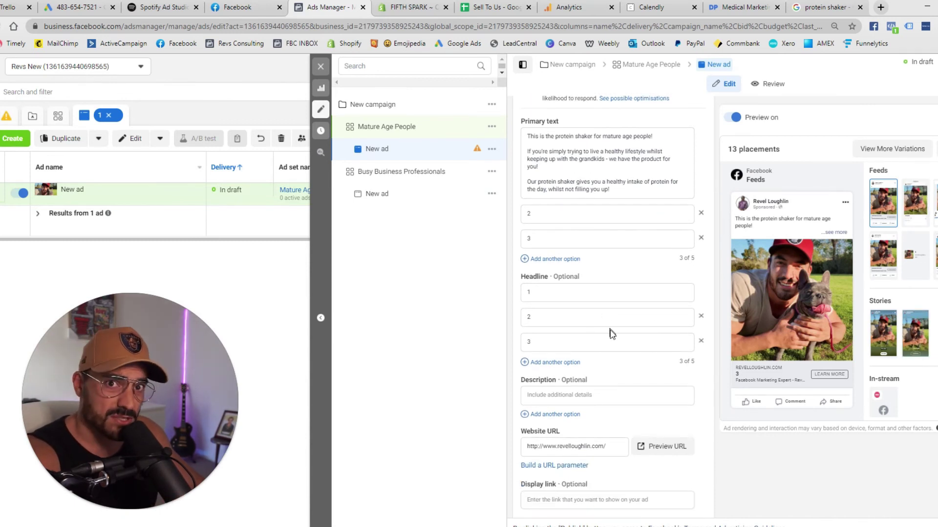
scroll(607, 313, down, 3)
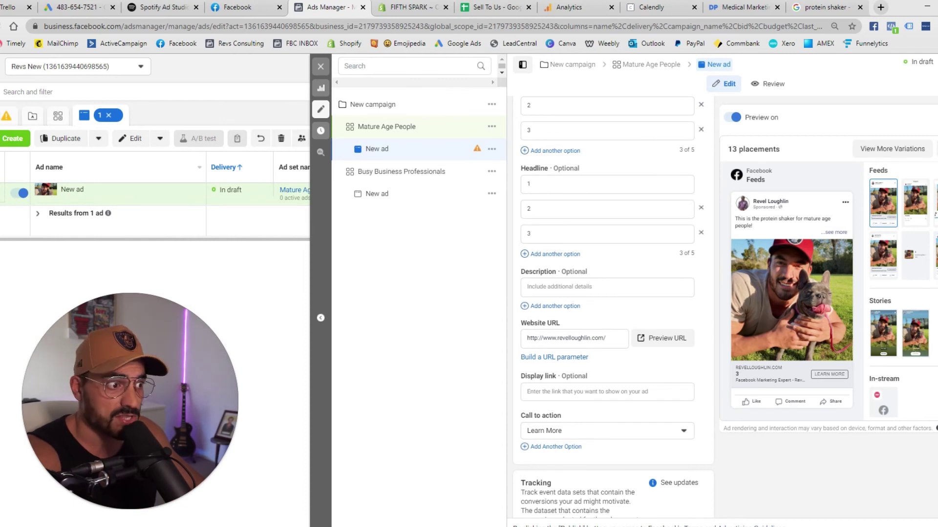
scroll(625, 341, up, 10)
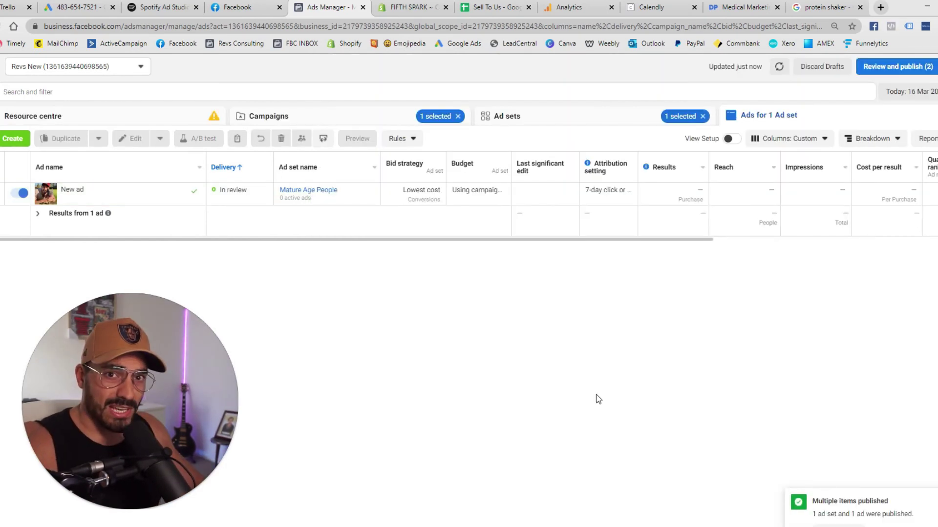
View the Ad sets list showing Busy Business Professionals and Mature Age People processing
click(584, 118)
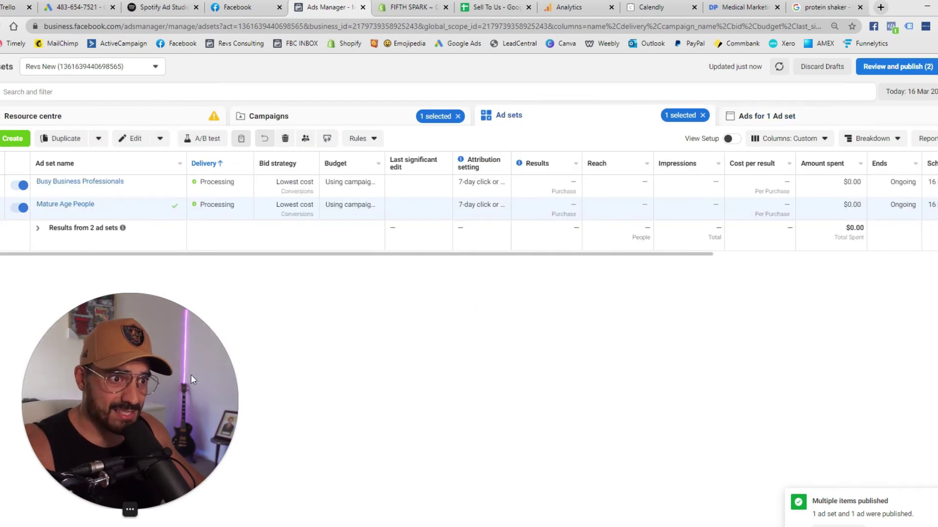